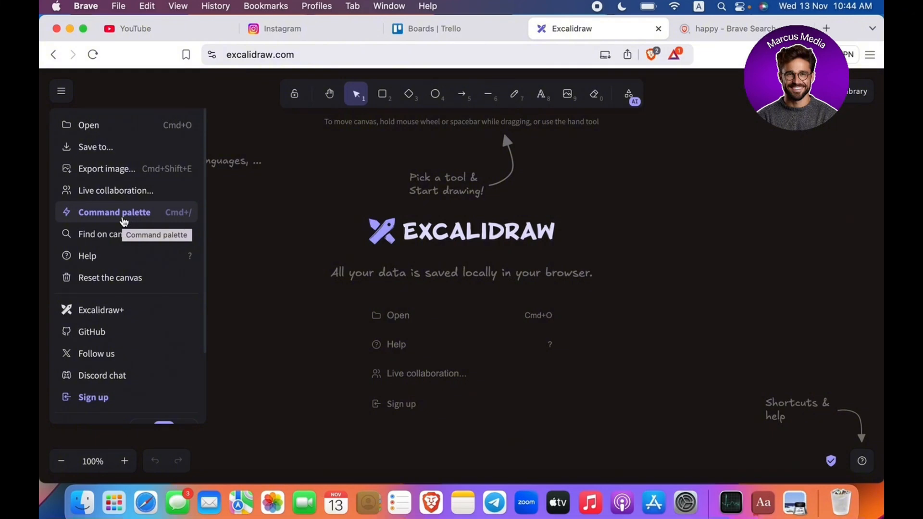
# Step: Open the command palette and review its app, export and editor commands
pyautogui.click(124, 221)
pyautogui.scroll(-3, 319, 295)
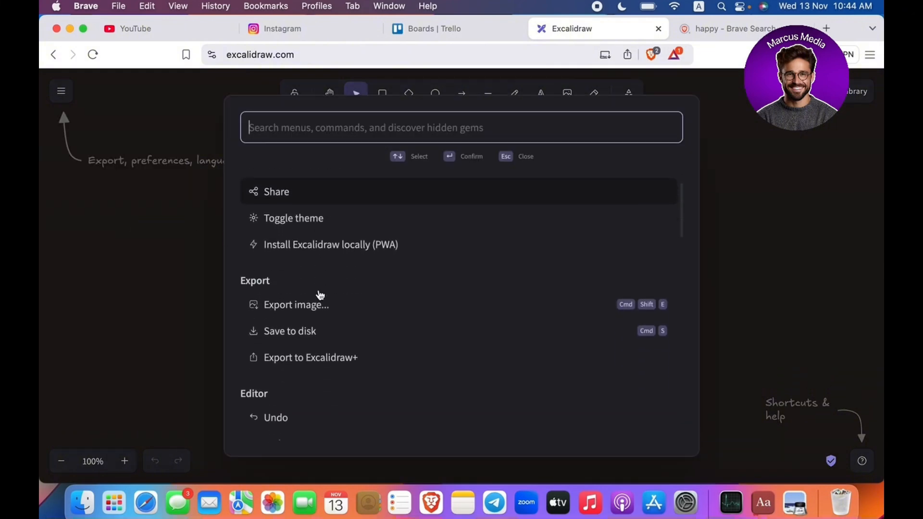
pyautogui.scroll(3, 320, 294)
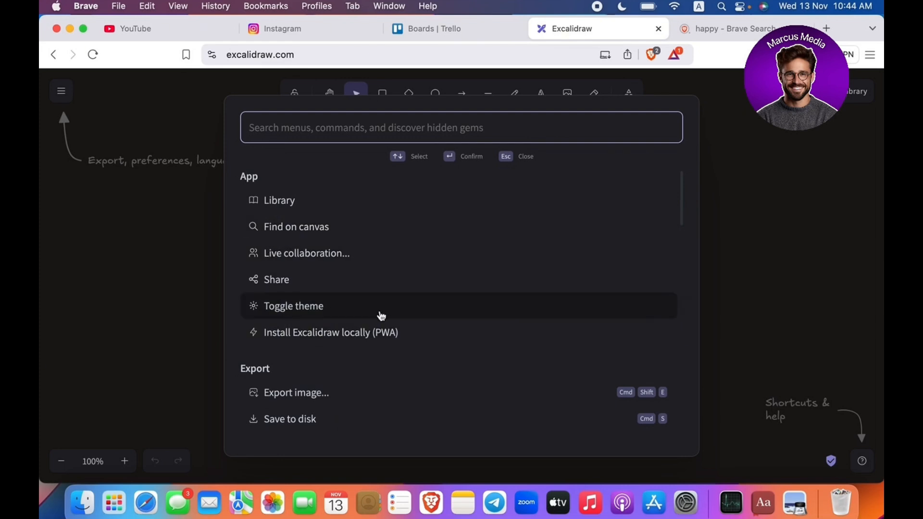
pyautogui.scroll(-1, 398, 321)
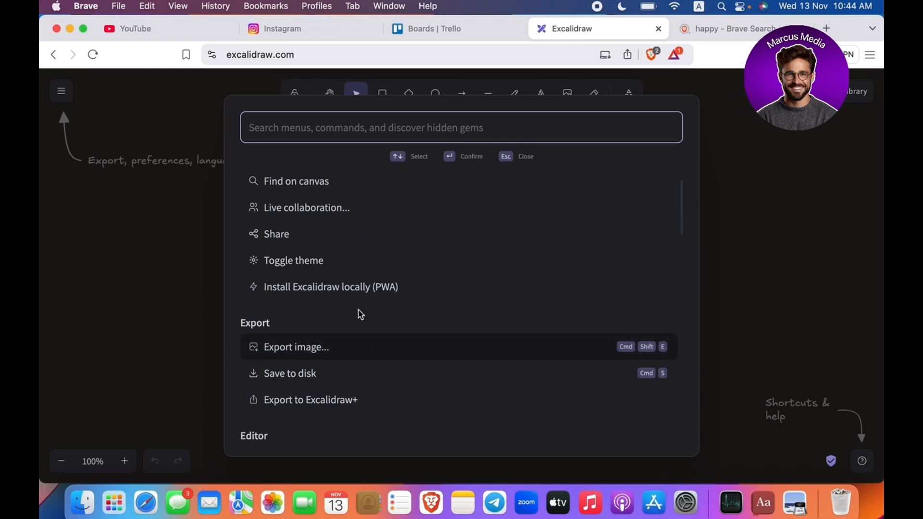
pyautogui.scroll(-1, 414, 336)
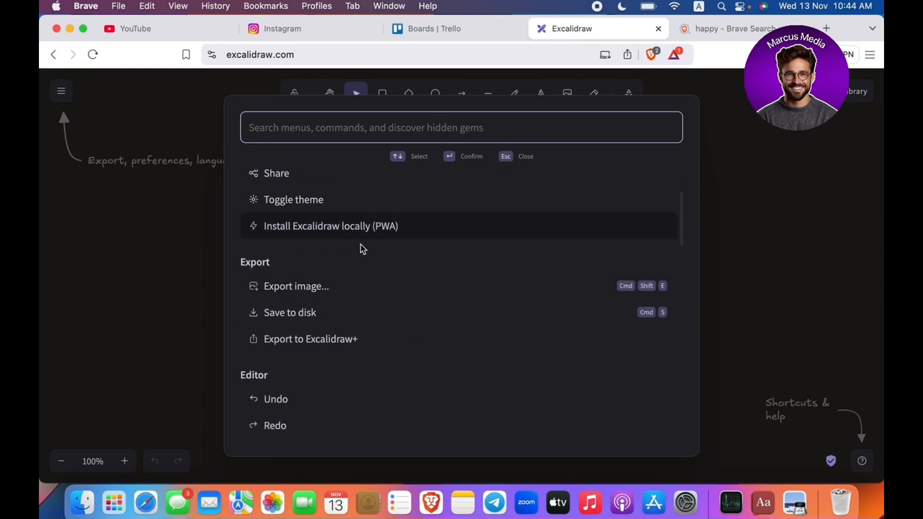
pyautogui.scroll(-2, 338, 285)
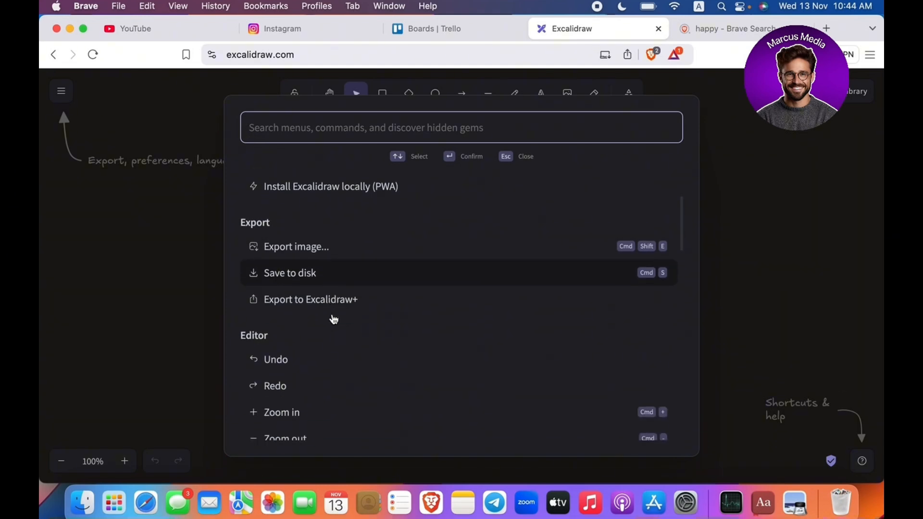
pyautogui.scroll(-1, 301, 281)
pyautogui.scroll(-1, 302, 280)
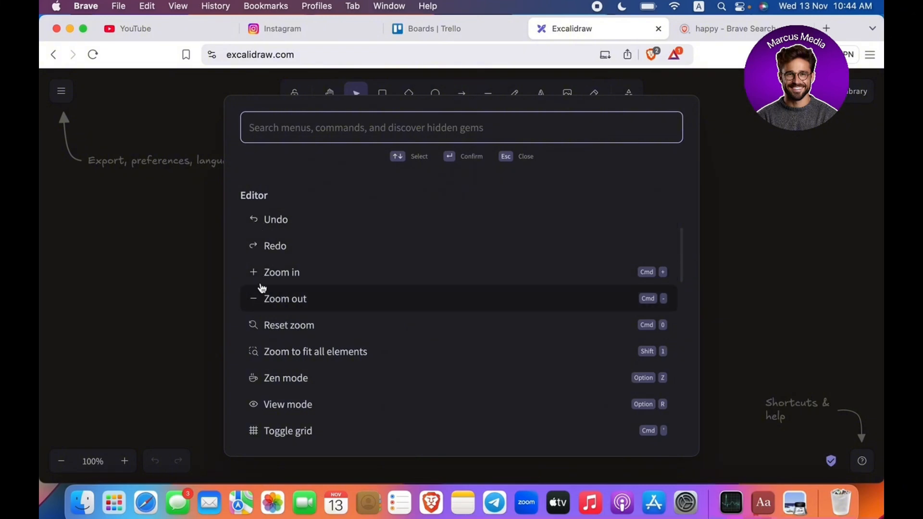
pyautogui.scroll(-2, 258, 256)
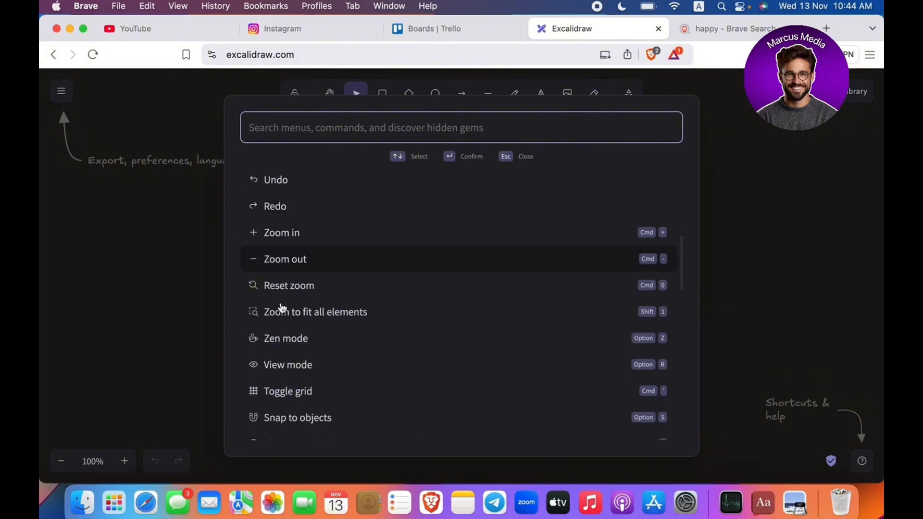
pyautogui.scroll(-2, 289, 322)
pyautogui.scroll(-4, 303, 267)
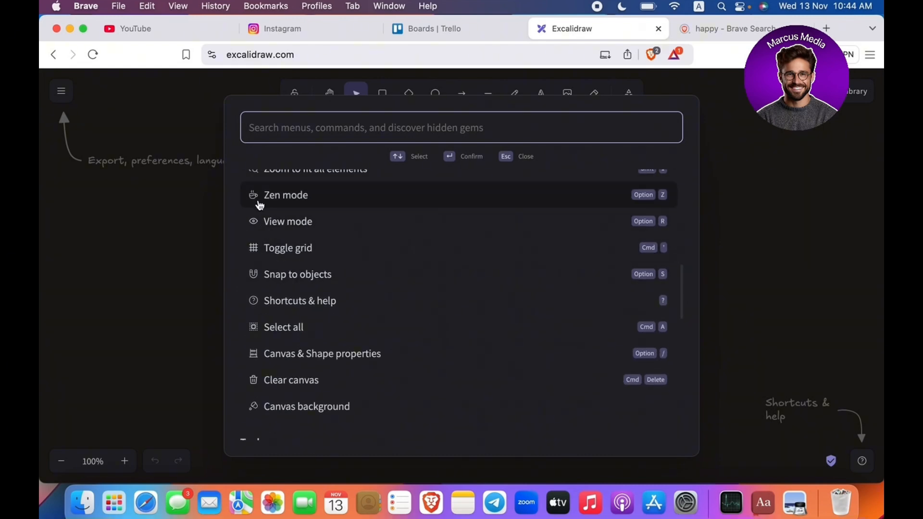
pyautogui.scroll(-2, 295, 240)
pyautogui.scroll(-2, 297, 239)
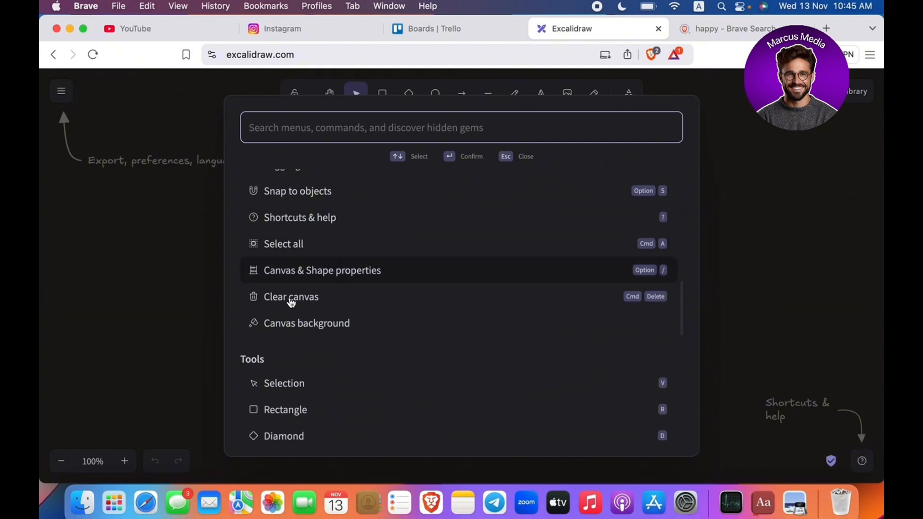
# Step: Review the command palette's drawing tools and external links, and close the palette
pyautogui.scroll(-6, 275, 309)
pyautogui.scroll(-3, 247, 232)
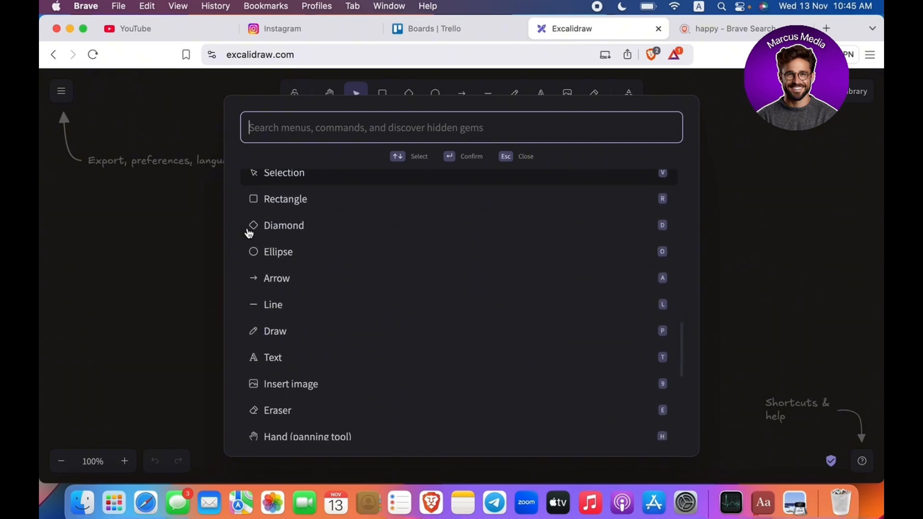
pyautogui.scroll(1, 247, 232)
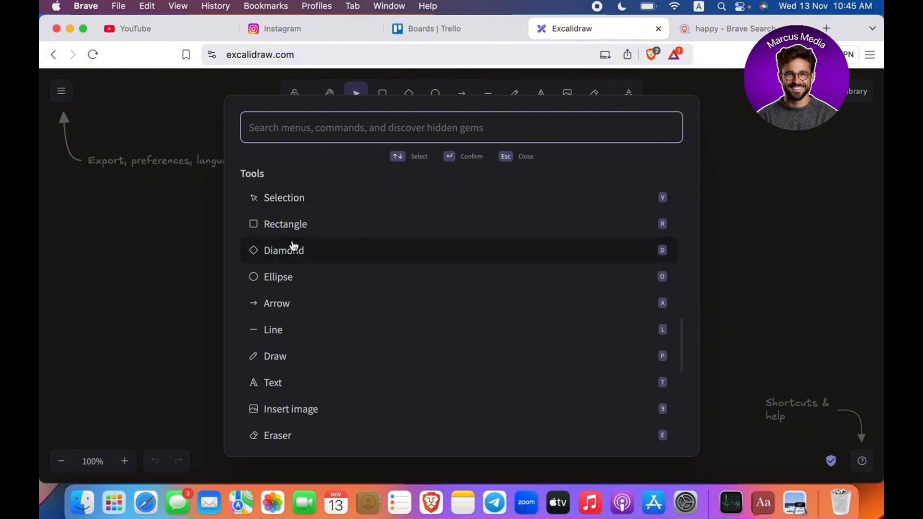
pyautogui.scroll(-3, 266, 288)
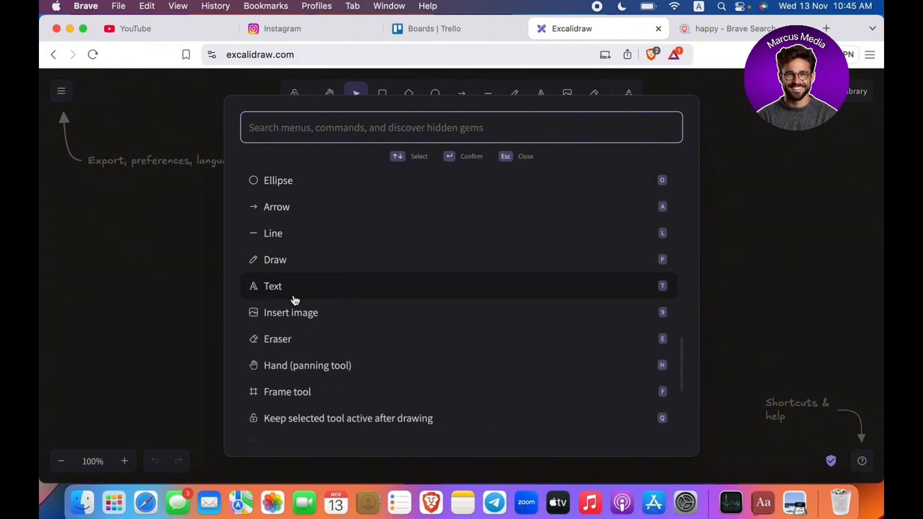
pyautogui.scroll(-1, 380, 291)
pyautogui.scroll(-3, 380, 291)
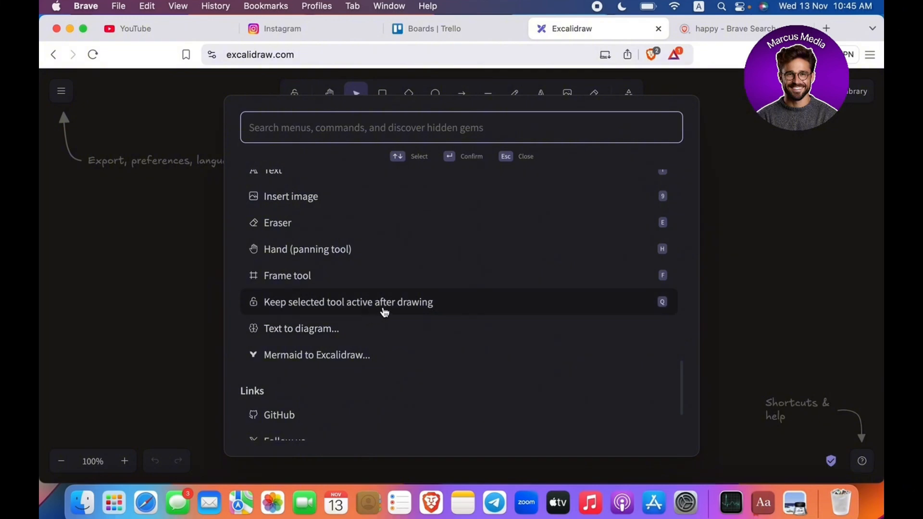
pyautogui.scroll(-3, 441, 317)
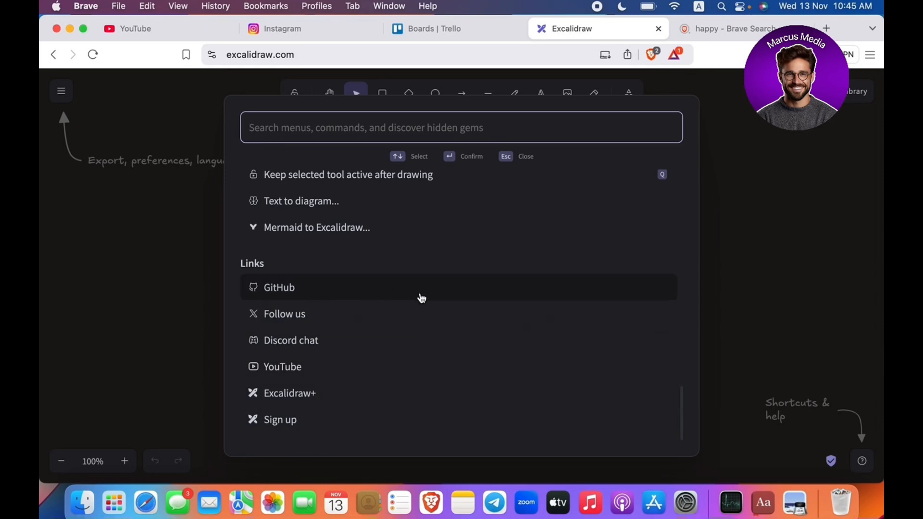
pyautogui.click(738, 211)
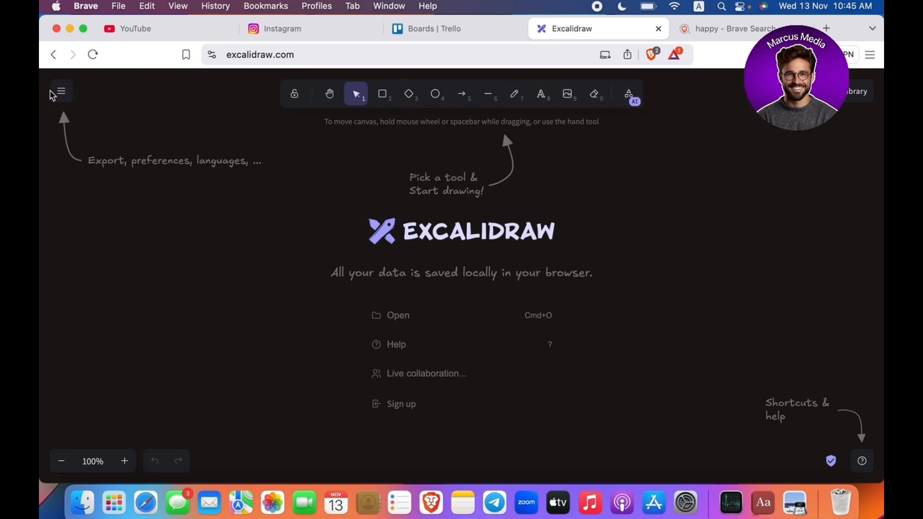
pyautogui.click(66, 96)
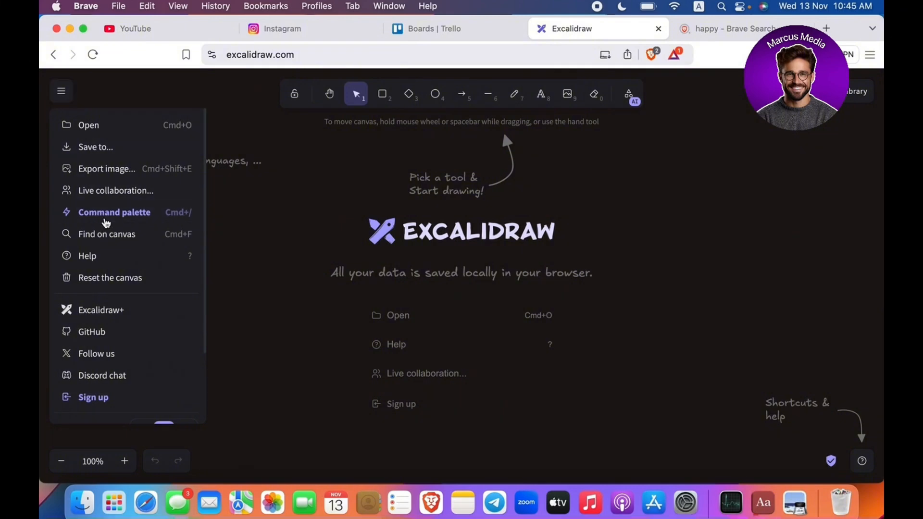
pyautogui.click(246, 232)
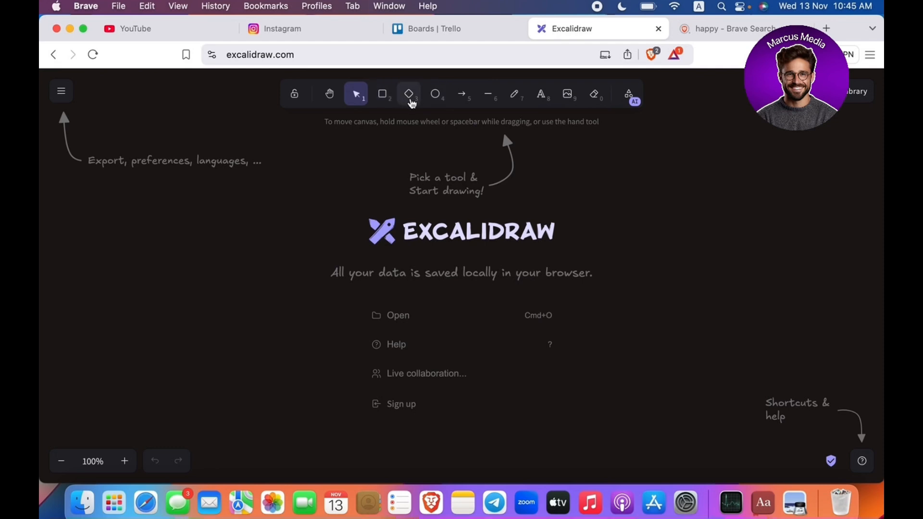
# Step: Draw a large diamond in the middle of the canvas and a tall ellipse overlapping its left half
pyautogui.click(407, 96)
pyautogui.moveTo(359, 199); pyautogui.dragTo(627, 431)
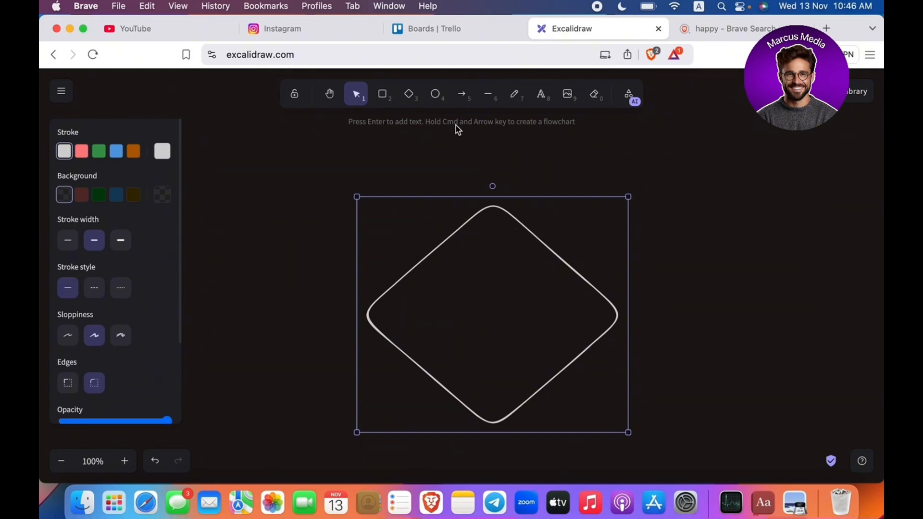
pyautogui.click(433, 104)
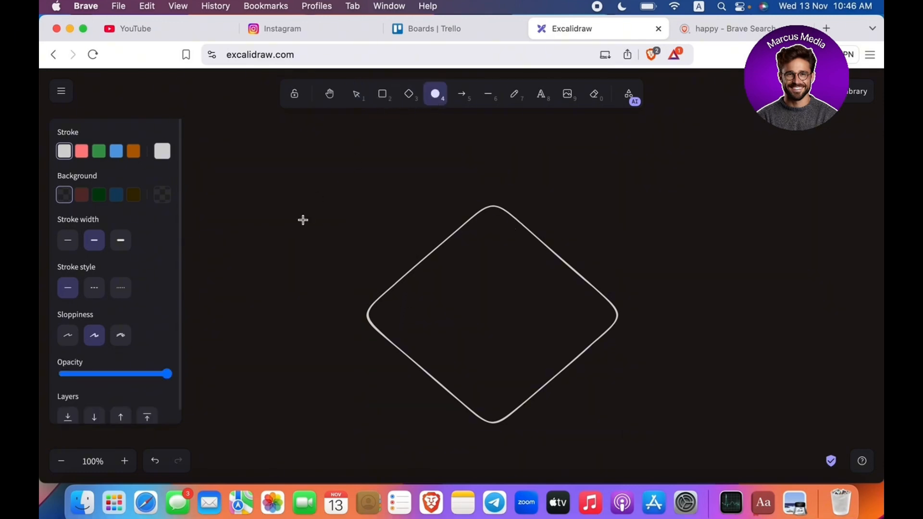
pyautogui.moveTo(302, 220)
pyautogui.mouseDown()
pyautogui.moveTo(381, 313)
pyautogui.moveTo(431, 460)
pyautogui.moveTo(488, 457)
pyautogui.mouseUp()
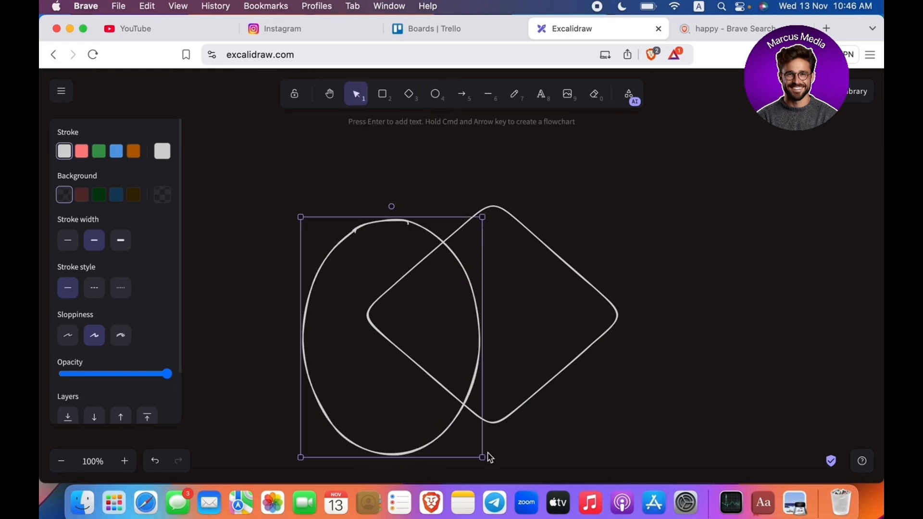
# Step: Scribble a freehand zigzag line across the shapes and add a text above the ellipse greeting and introducing the author by first name
pyautogui.click(515, 94)
pyautogui.moveTo(611, 194)
pyautogui.mouseDown()
pyautogui.moveTo(774, 182)
pyautogui.moveTo(763, 301)
pyautogui.moveTo(572, 341)
pyautogui.moveTo(594, 276)
pyautogui.moveTo(570, 295)
pyautogui.moveTo(716, 154)
pyautogui.moveTo(596, 264)
pyautogui.moveTo(433, 344)
pyautogui.moveTo(514, 233)
pyautogui.moveTo(375, 375)
pyautogui.mouseUp()
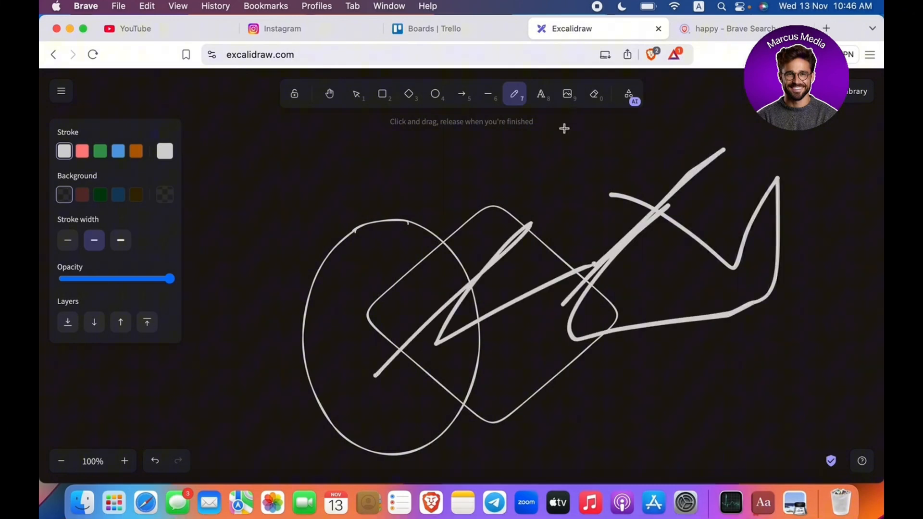
pyautogui.click(541, 96)
pyautogui.click(308, 173)
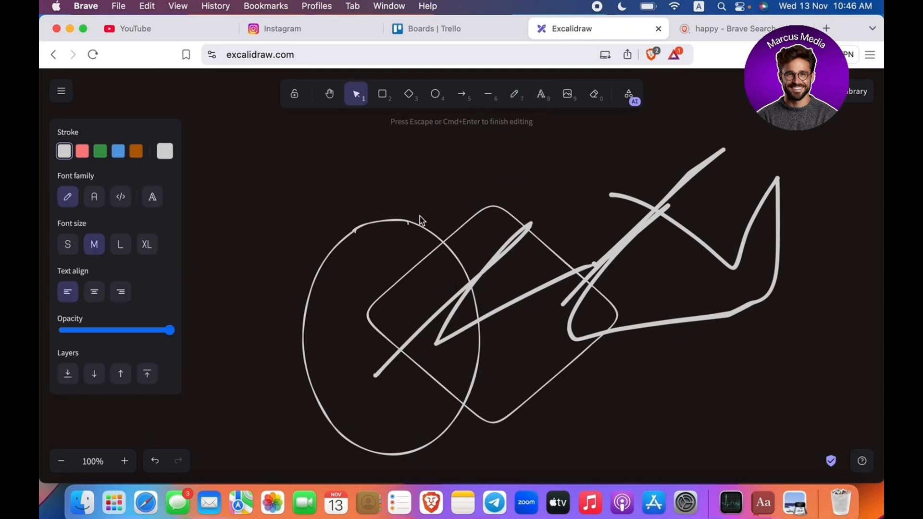
pyautogui.write('hi my na')
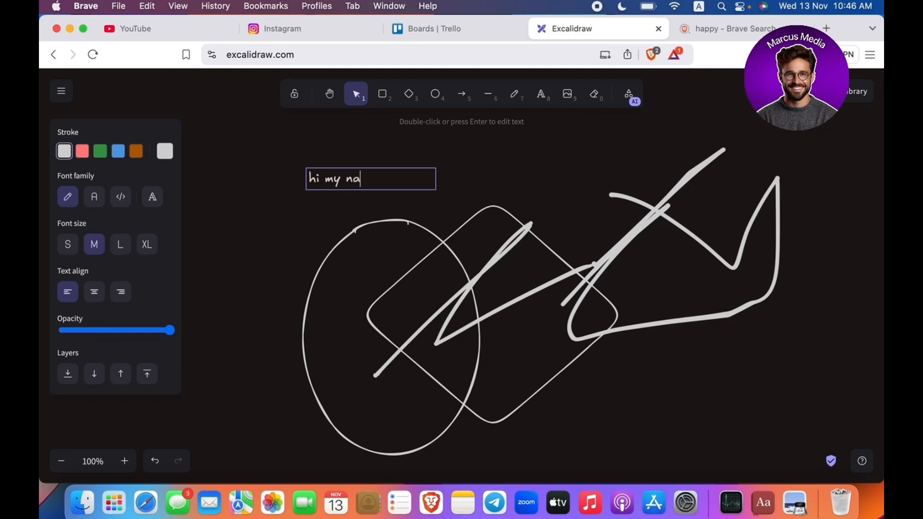
pyautogui.write('me is amar')
pyautogui.click(61, 94)
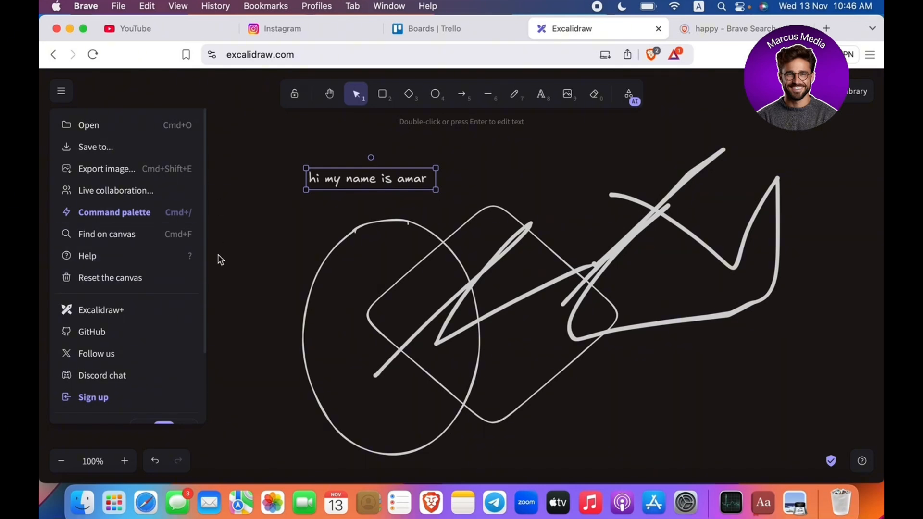
pyautogui.click(558, 214)
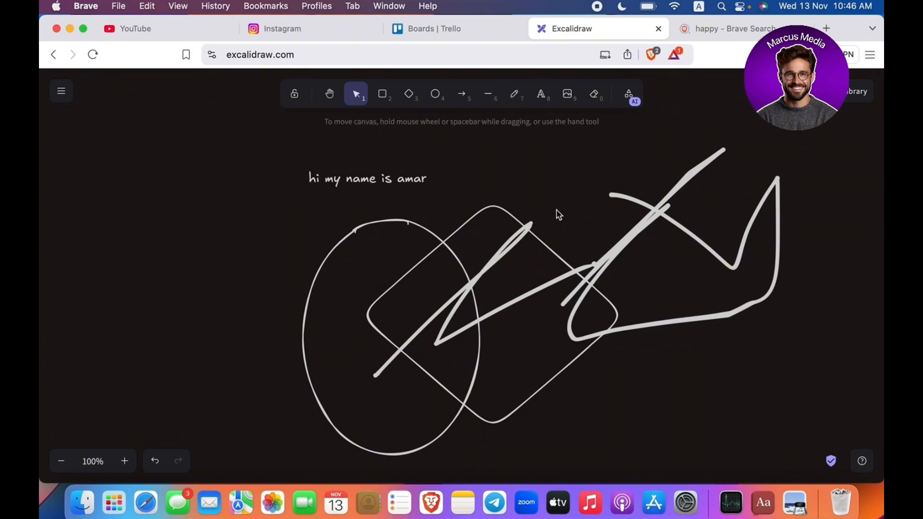
pyautogui.click(628, 105)
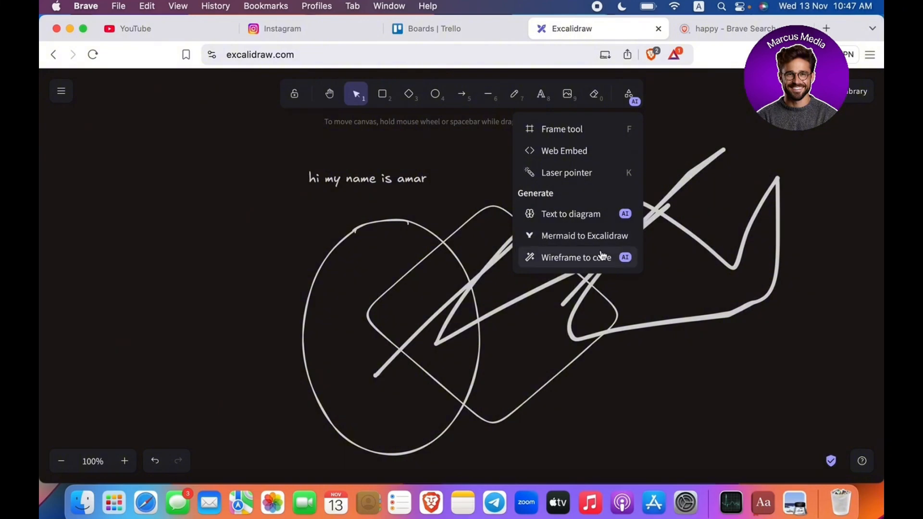
pyautogui.click(686, 283)
# Step: Insert the JPG portrait from the Downloads folder and move it over the right half of the diamond
pyautogui.click(568, 94)
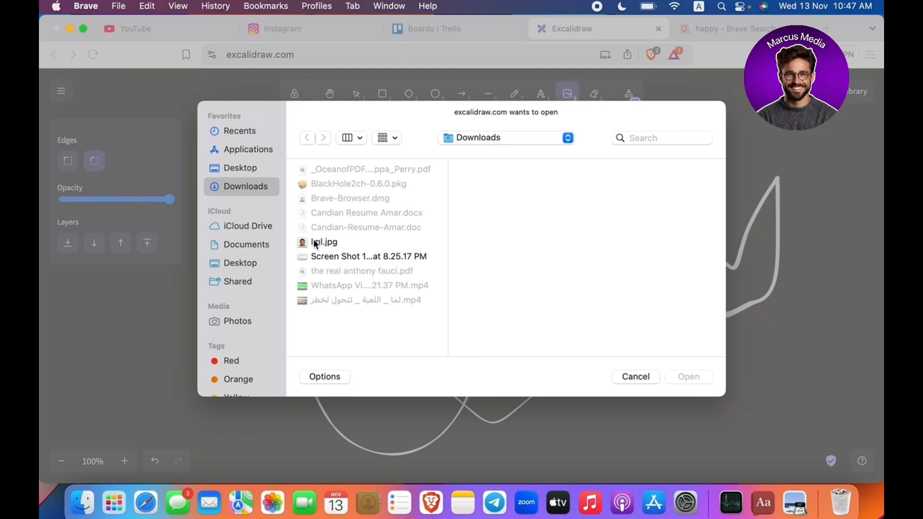
pyautogui.doubleClick(315, 243)
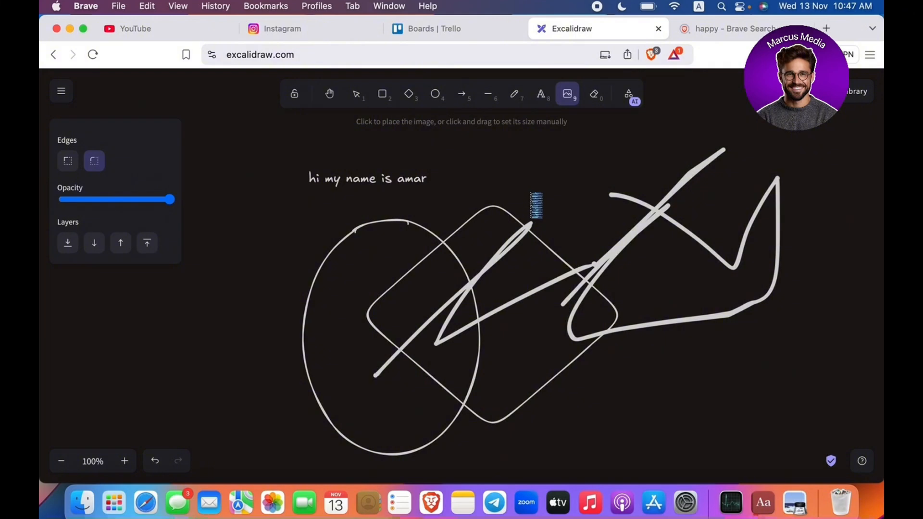
pyautogui.click(469, 237)
pyautogui.moveTo(524, 266); pyautogui.dragTo(672, 350)
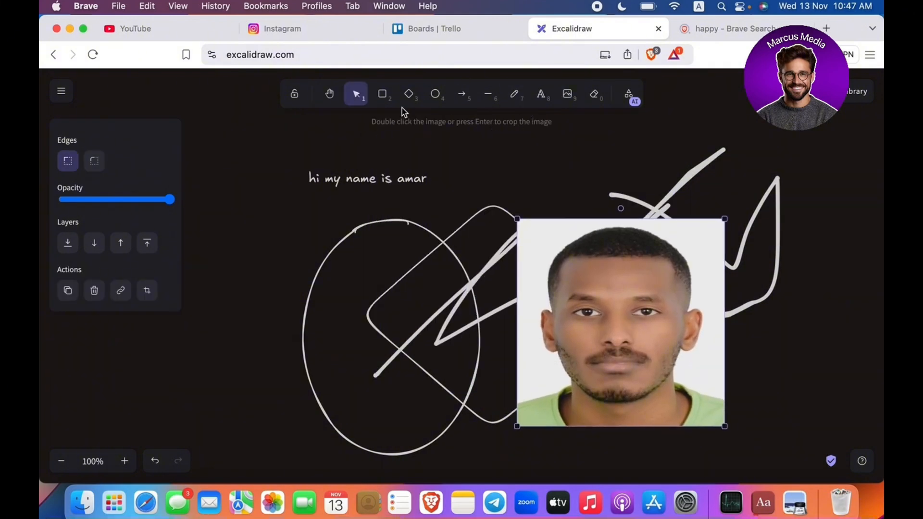
# Step: Scribble freehand over the face in the portrait and add the text "hi" near the top of the image
pyautogui.click(515, 95)
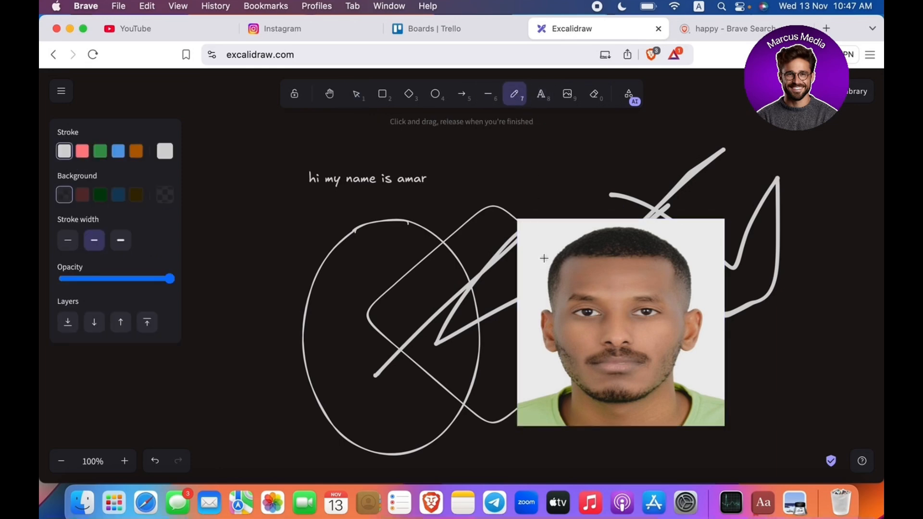
pyautogui.moveTo(543, 258)
pyautogui.mouseDown()
pyautogui.moveTo(579, 317)
pyautogui.moveTo(662, 286)
pyautogui.moveTo(613, 309)
pyautogui.moveTo(624, 295)
pyautogui.moveTo(616, 362)
pyautogui.moveTo(643, 292)
pyautogui.moveTo(601, 363)
pyautogui.moveTo(641, 287)
pyautogui.mouseUp()
pyautogui.click(547, 103)
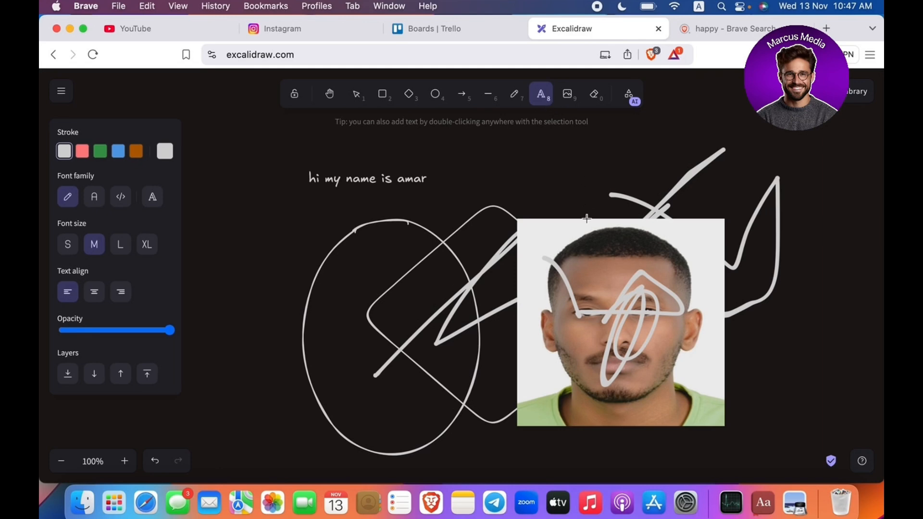
pyautogui.click(565, 236)
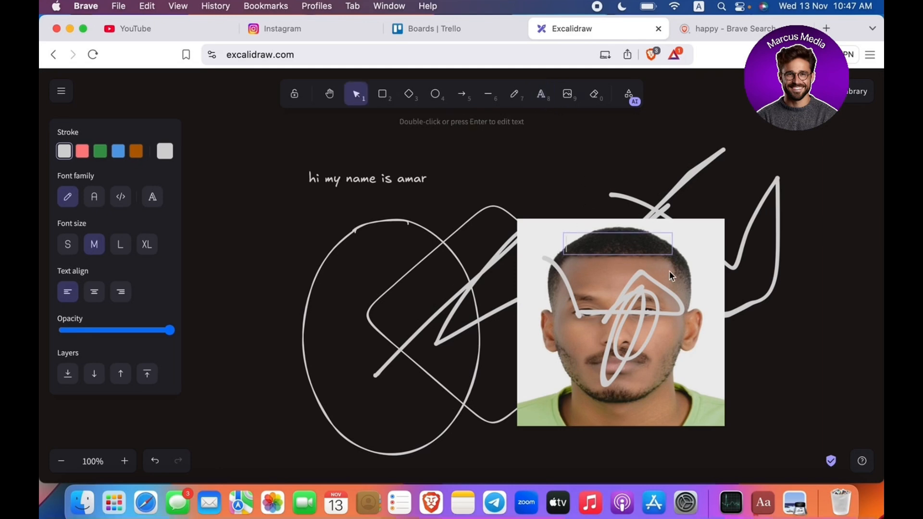
pyautogui.write('hi')
pyautogui.click(570, 208)
# Step: Review the options for saving the drawing to disk, as a shareable link or to Excalidraw+, and close them without saving
pyautogui.click(60, 91)
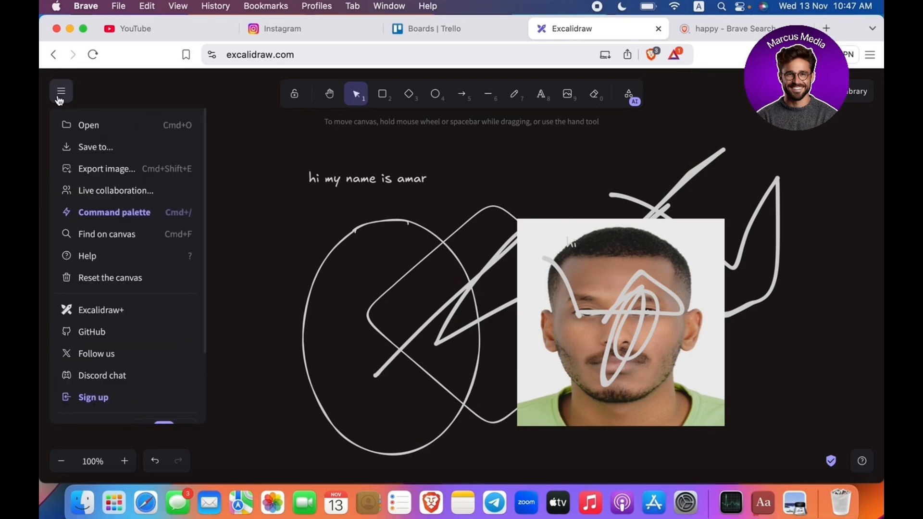
pyautogui.click(71, 148)
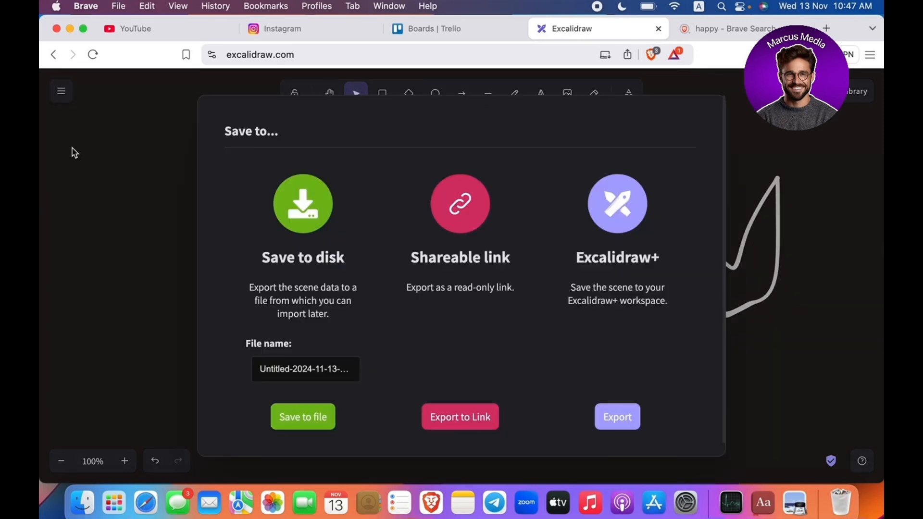
pyautogui.scroll(-1, 288, 252)
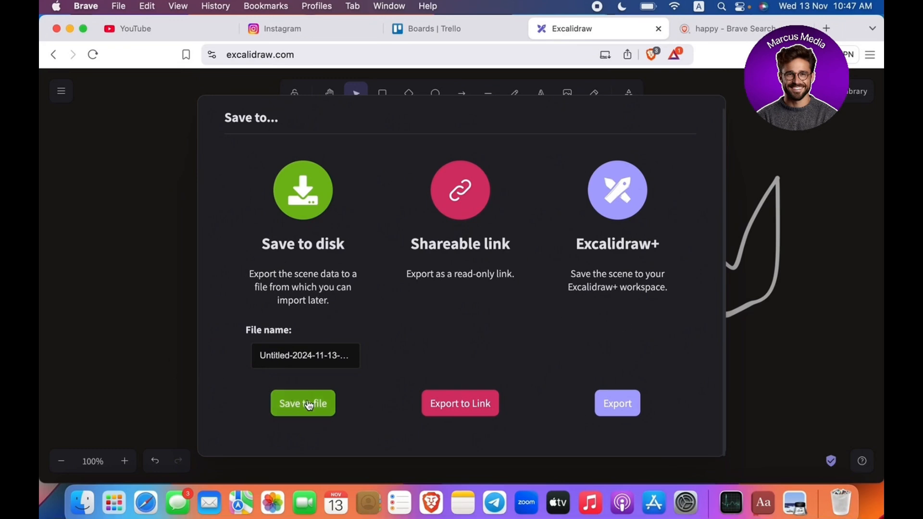
pyautogui.click(89, 197)
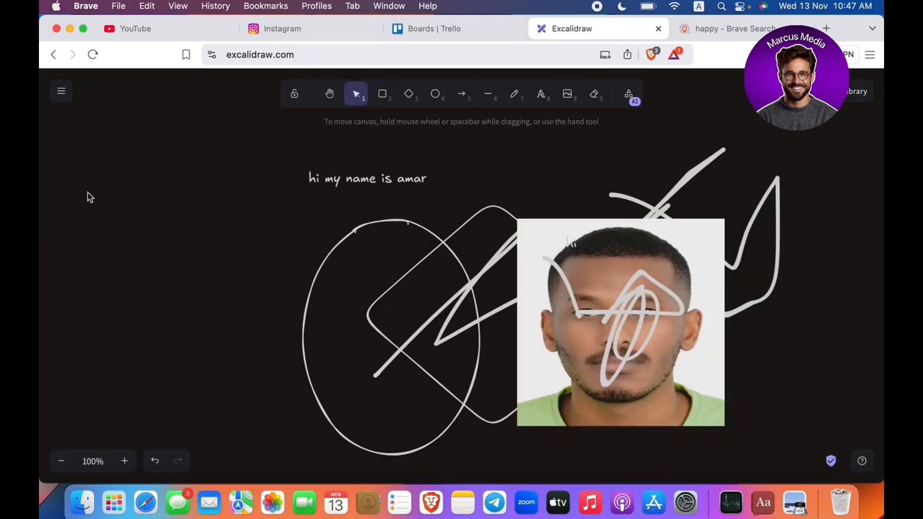